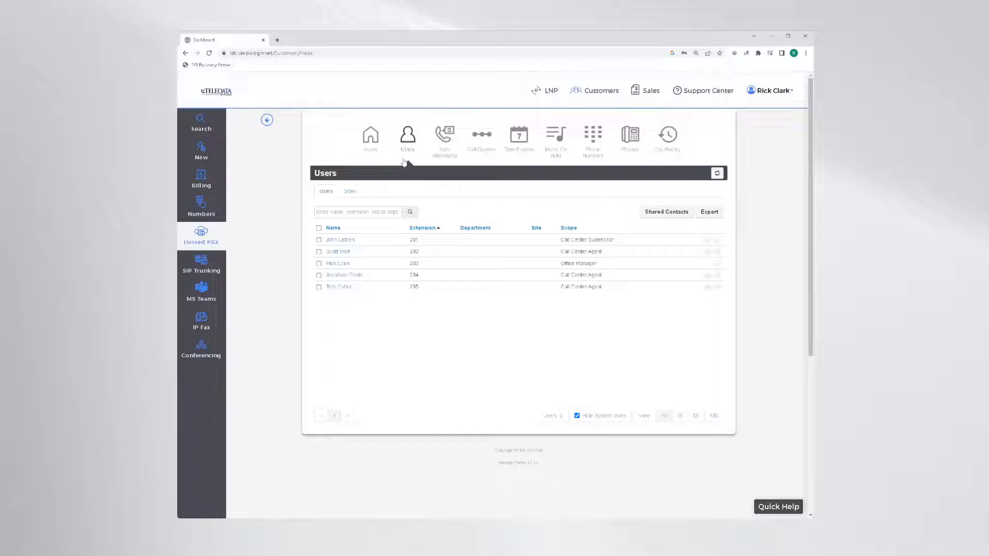
- Open the profile of the user at extension 203 and examine the caller ID, emergency caller ID and dial permission settings
{"action": "left_click", "coordinate": [412, 143]}
{"action": "left_click", "coordinate": [335, 264]}
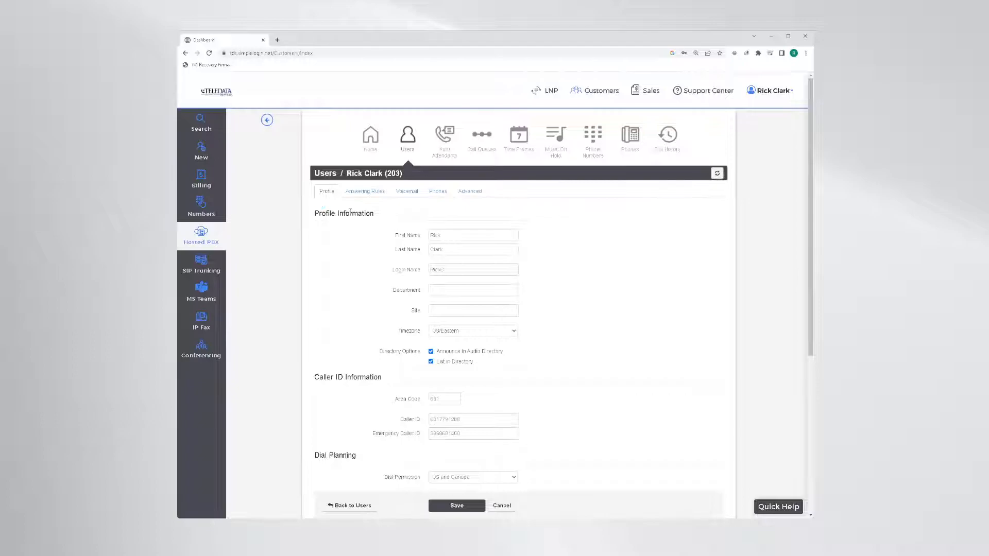
{"action": "scroll", "coordinate": [453, 236], "scroll_direction": "down", "scroll_amount": 1}
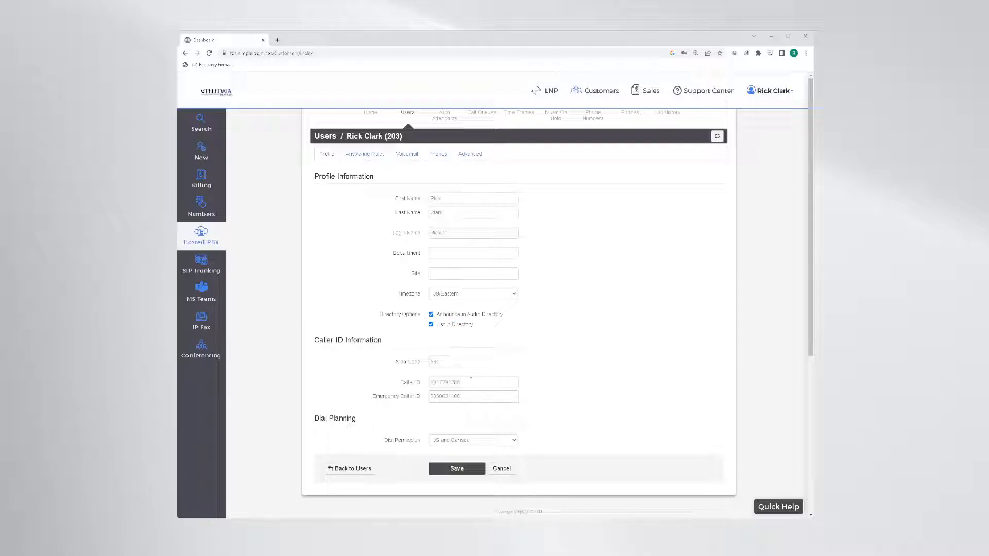
{"action": "double_click", "coordinate": [475, 382]}
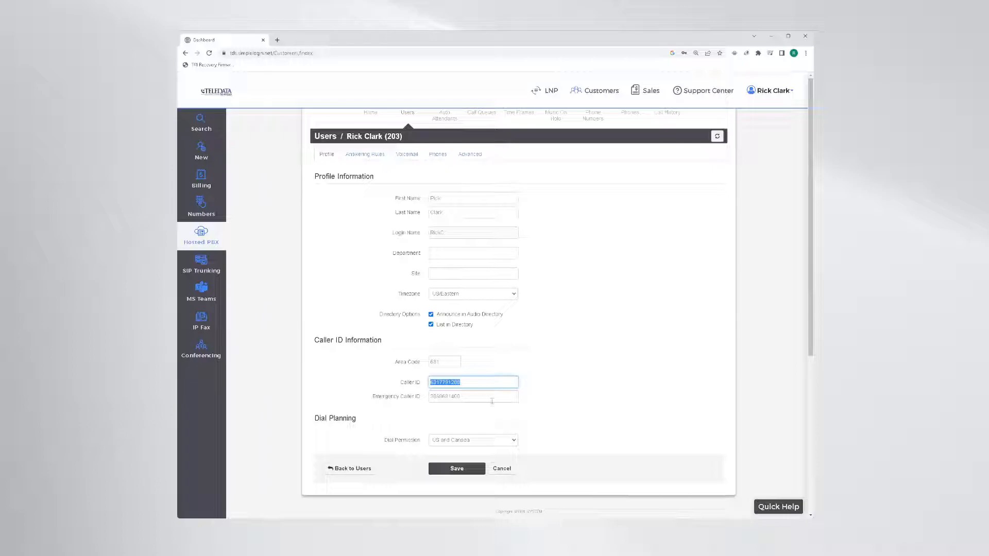
{"action": "double_click", "coordinate": [463, 397]}
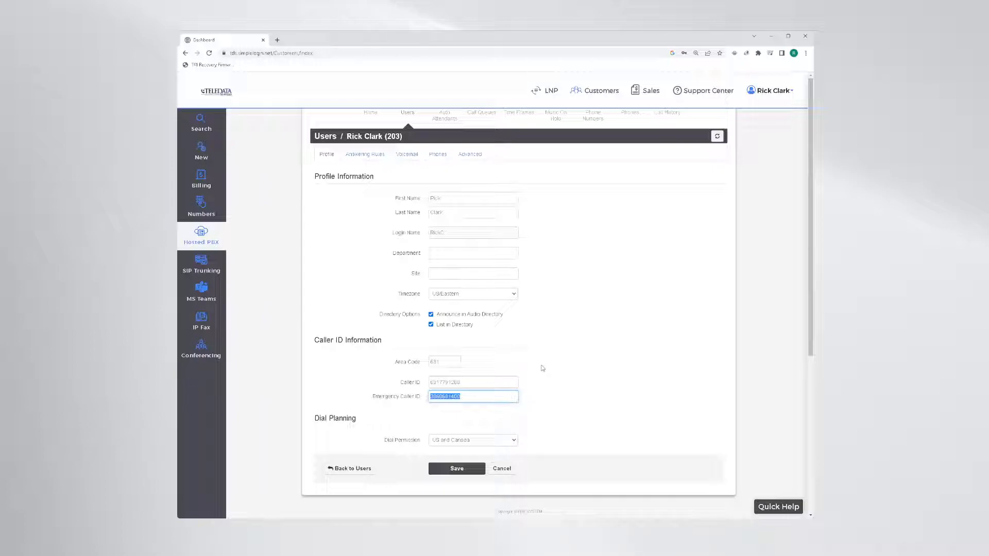
{"action": "left_click", "coordinate": [475, 442]}
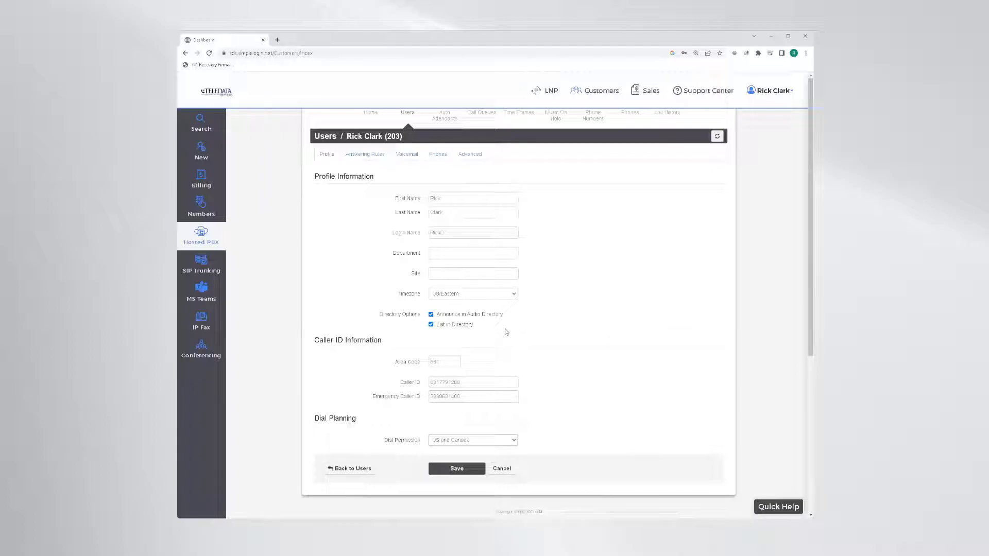
- Open the user's Open Hours answering rule for editing
{"action": "left_click", "coordinate": [355, 154]}
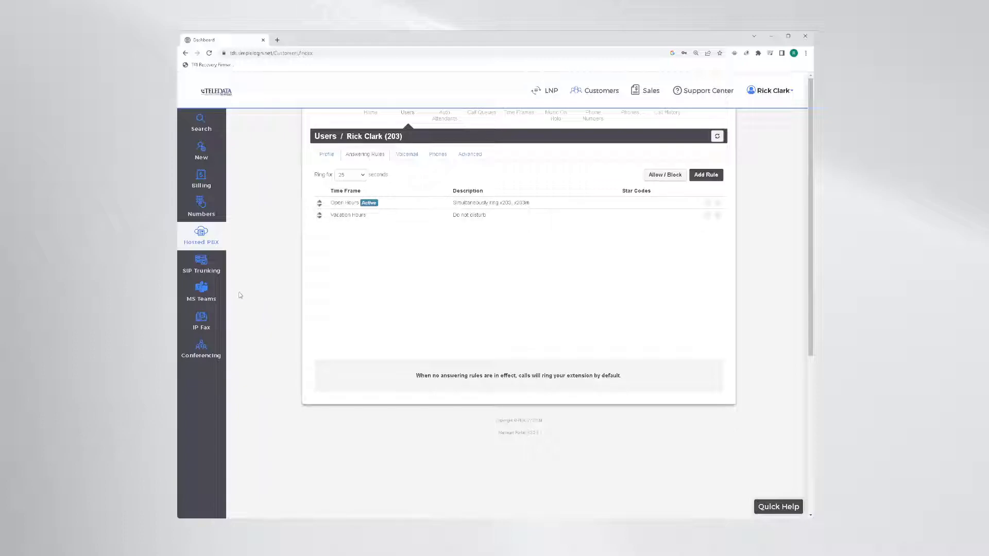
{"action": "scroll", "coordinate": [434, 294], "scroll_direction": "up", "scroll_amount": 1}
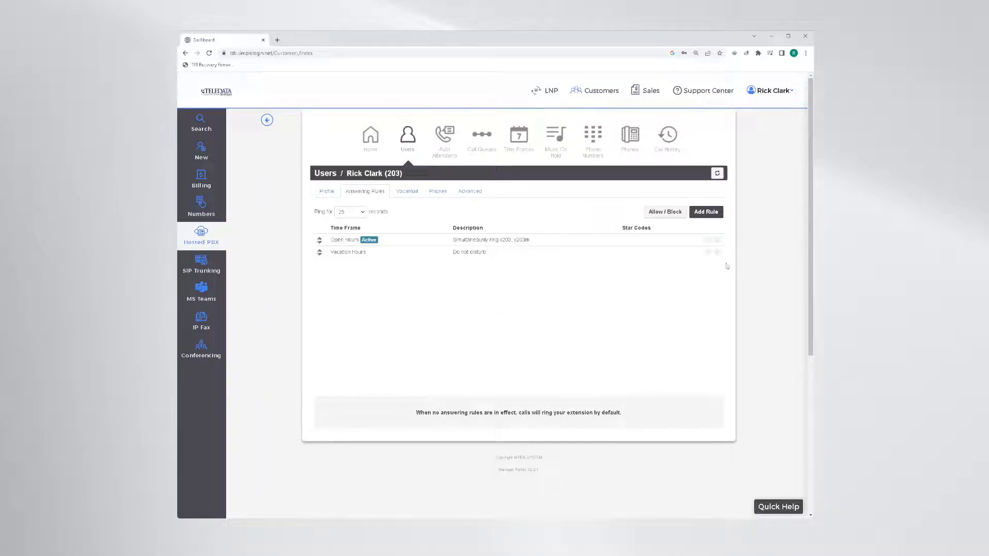
{"action": "left_click", "coordinate": [707, 240]}
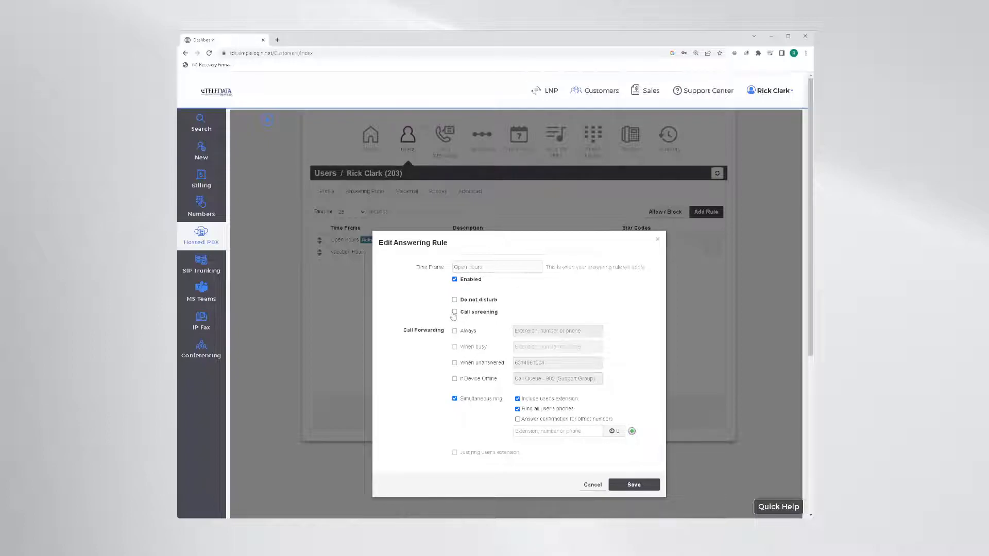
- Try the Always call forwarding option in the Open Hours rule, switch back to simultaneous ring, and close without saving
{"action": "left_click", "coordinate": [455, 331]}
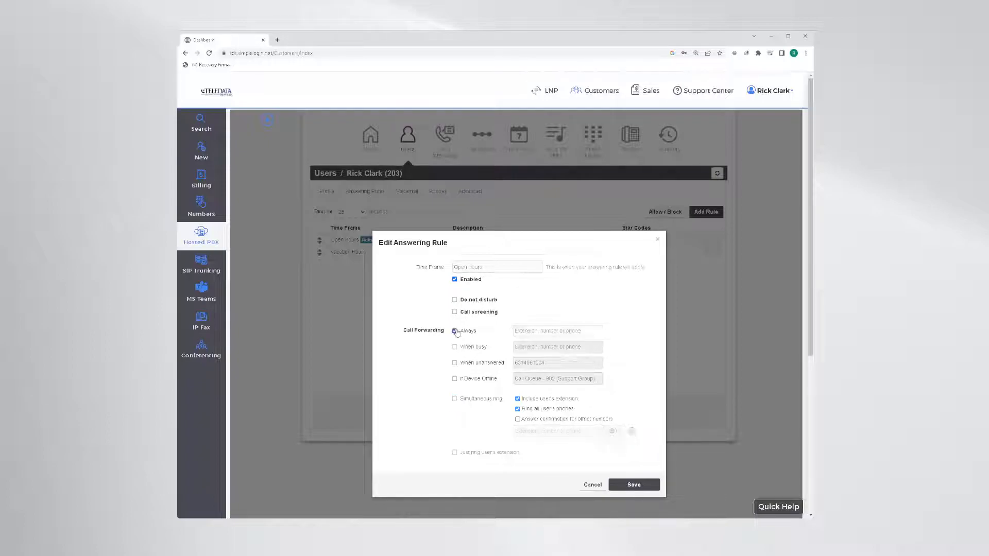
{"action": "left_click", "coordinate": [562, 330]}
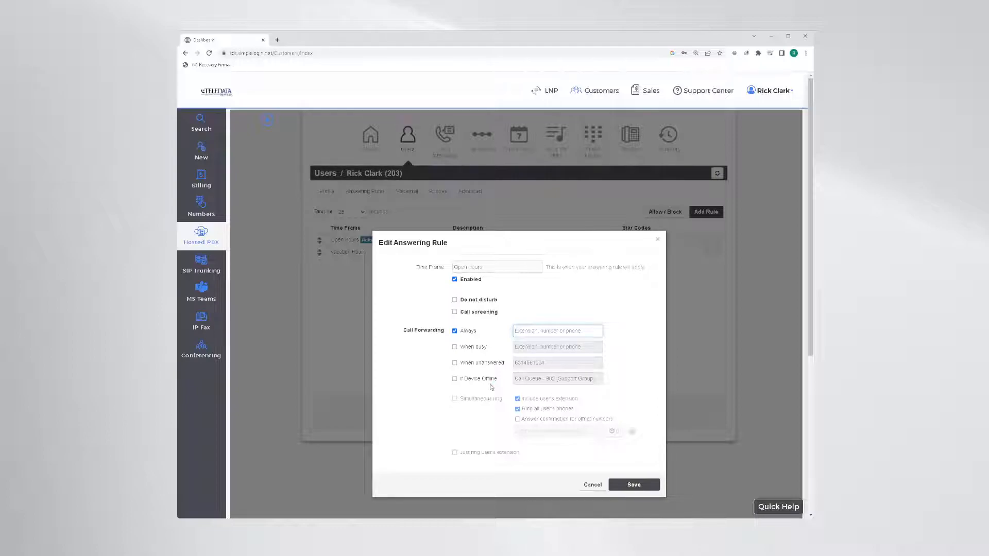
{"action": "left_click", "coordinate": [454, 332]}
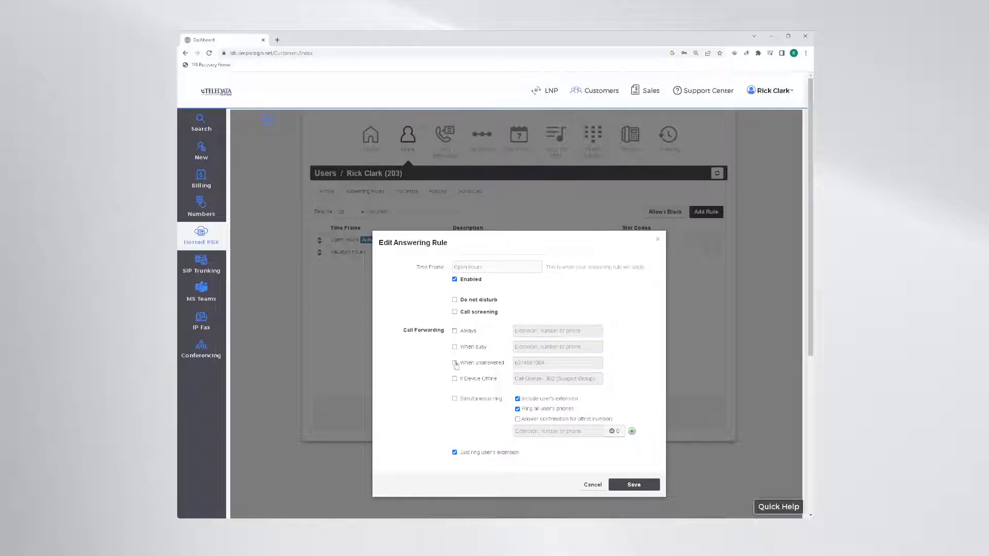
{"action": "left_click", "coordinate": [454, 399]}
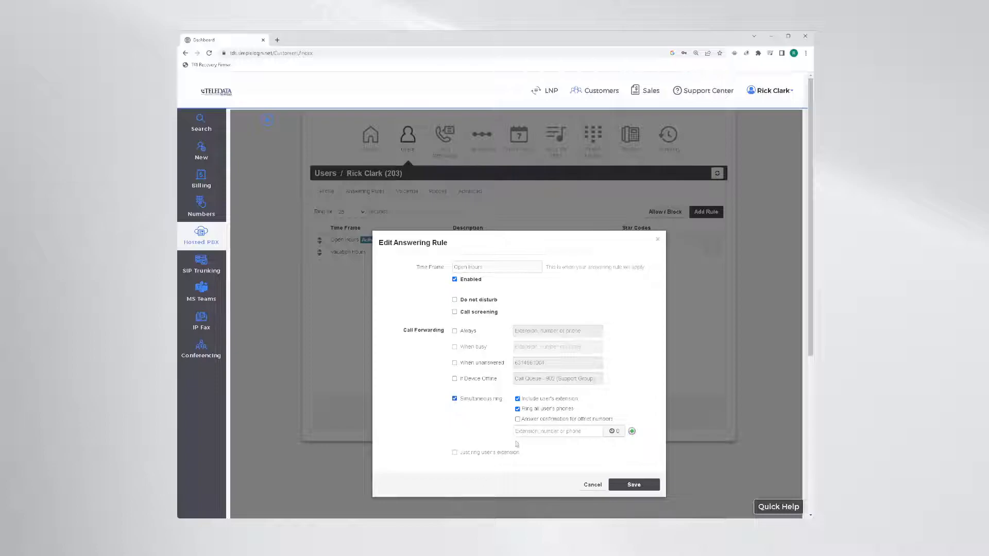
{"action": "left_click", "coordinate": [536, 434]}
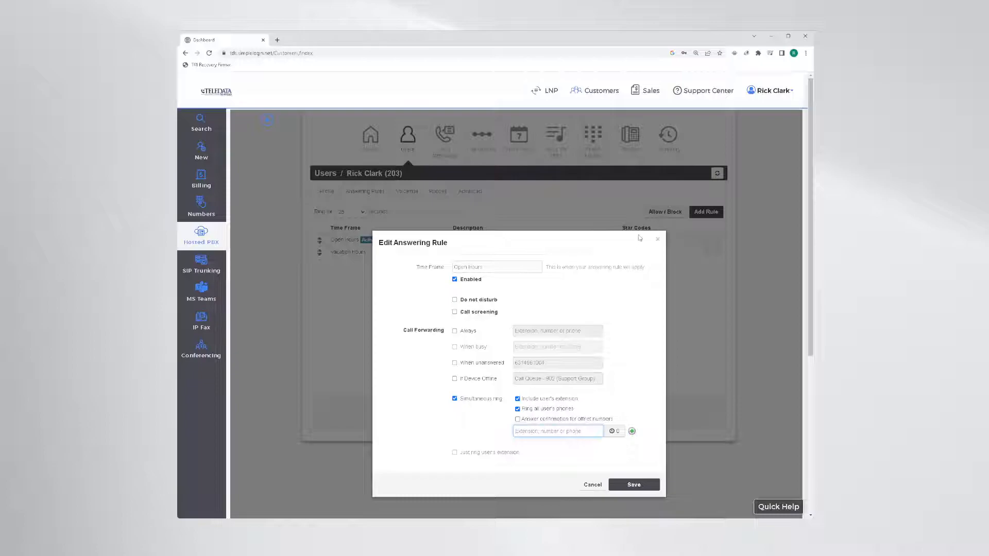
{"action": "left_click", "coordinate": [658, 240]}
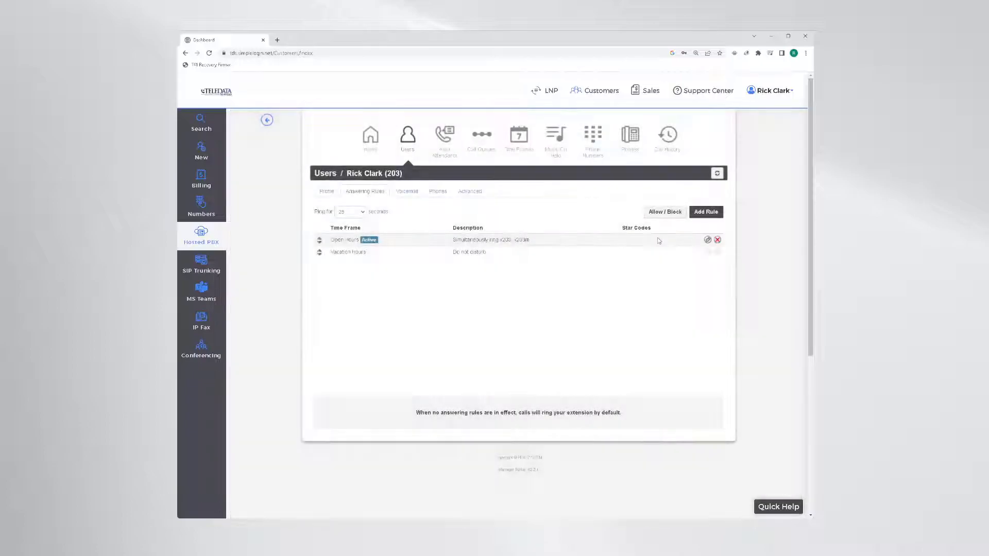
- Examine the user's voicemail settings, including operator forward, copying to extensions, data limit and greetings
{"action": "left_click", "coordinate": [399, 196]}
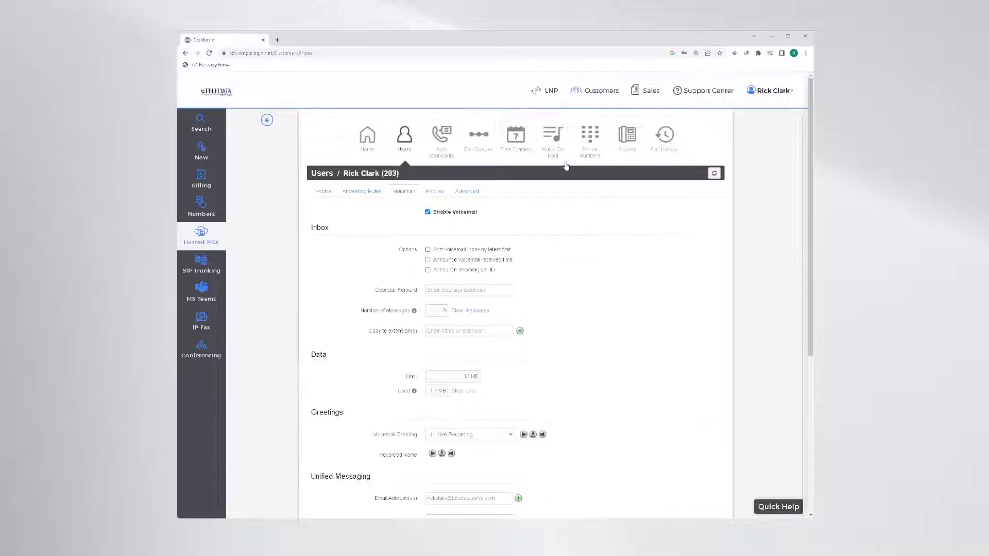
{"action": "left_click", "coordinate": [468, 289]}
{"action": "left_click", "coordinate": [447, 330]}
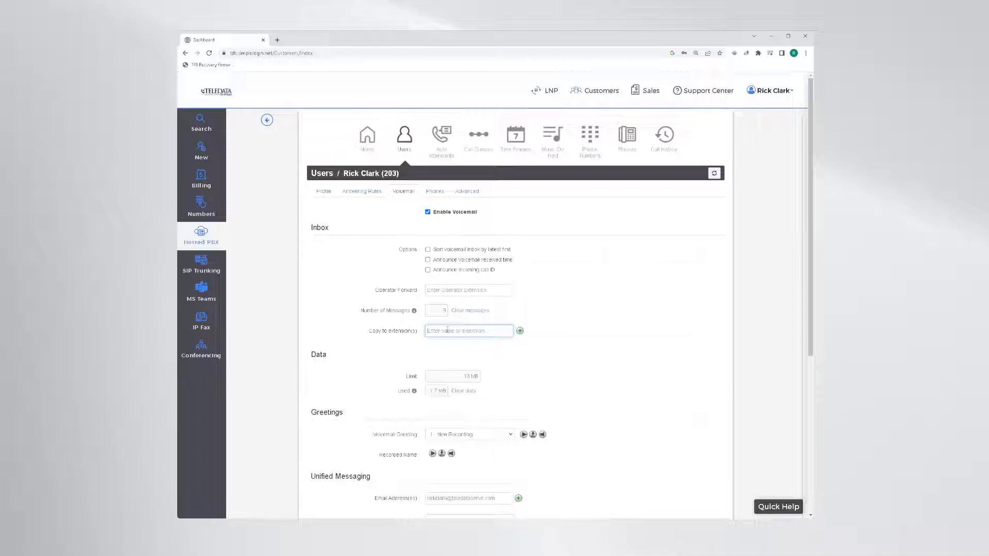
{"action": "scroll", "coordinate": [483, 364], "scroll_direction": "down", "scroll_amount": 1}
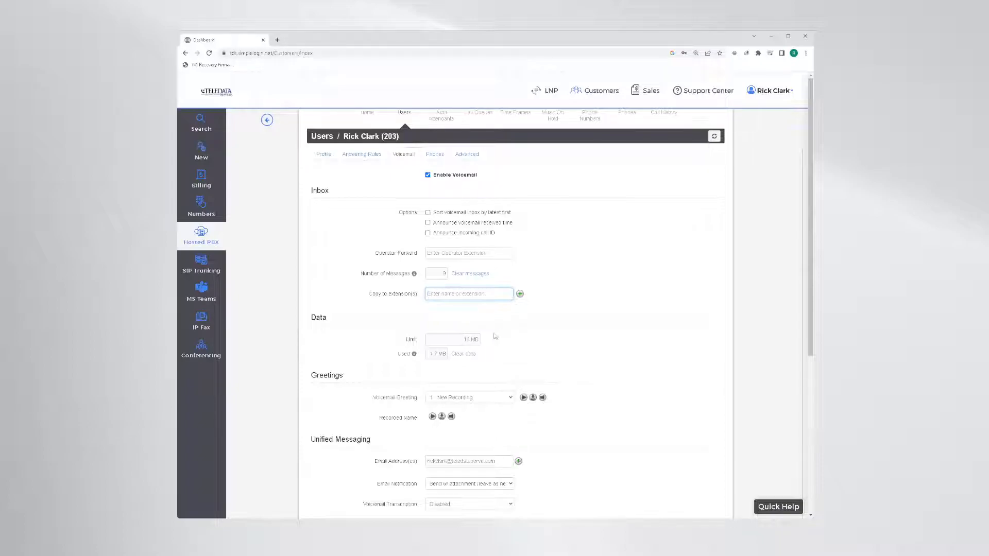
{"action": "scroll", "coordinate": [595, 318], "scroll_direction": "down", "scroll_amount": 1}
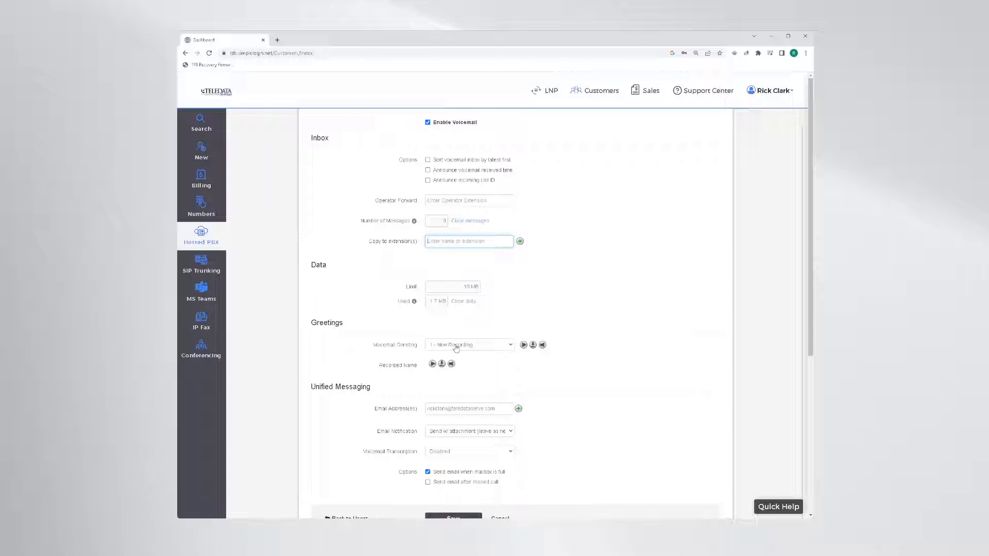
- Open the voicemail greeting manager and examine the Text-To-Speech option's message and voice settings for a new greeting
{"action": "left_click", "coordinate": [544, 348]}
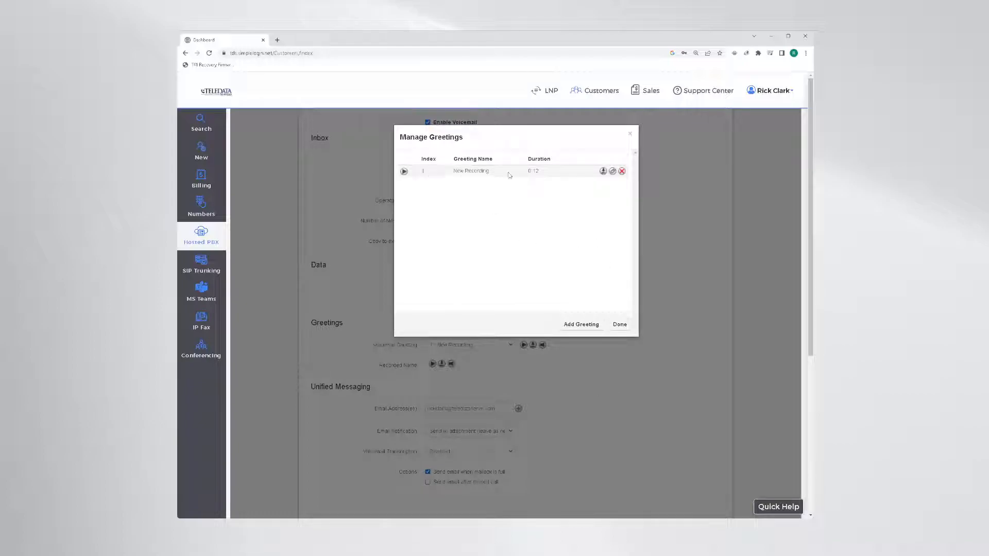
{"action": "mouse_move", "coordinate": [529, 173]}
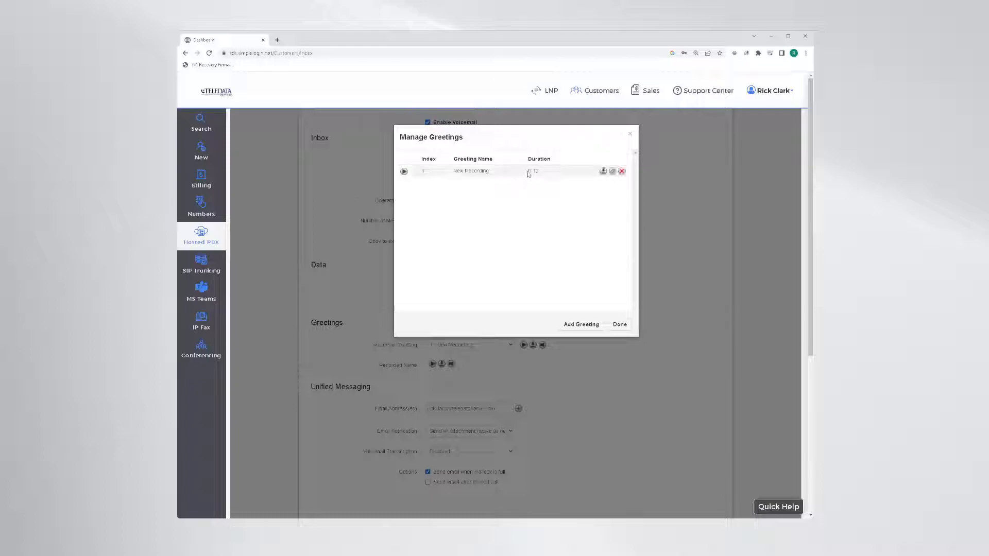
{"action": "left_click", "coordinate": [613, 172]}
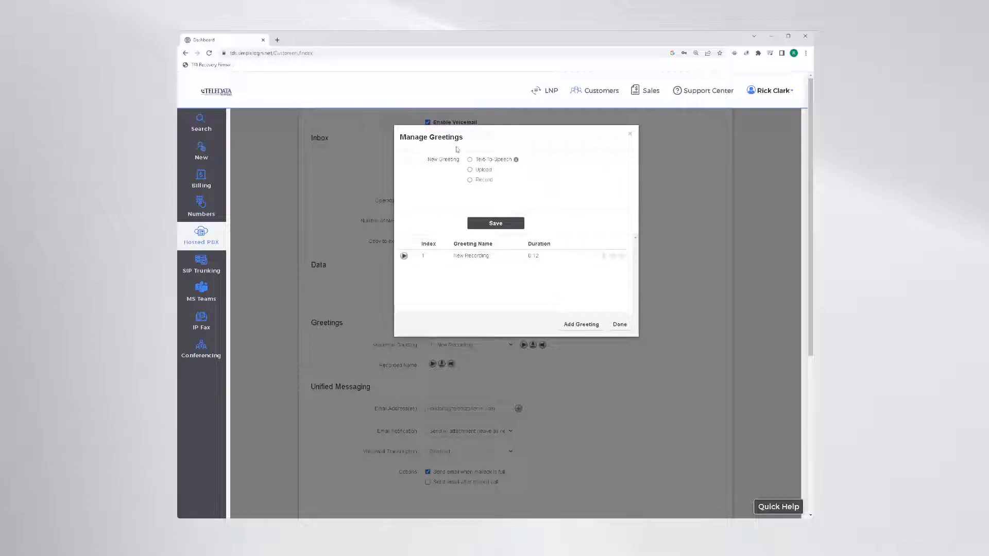
{"action": "left_click", "coordinate": [470, 159]}
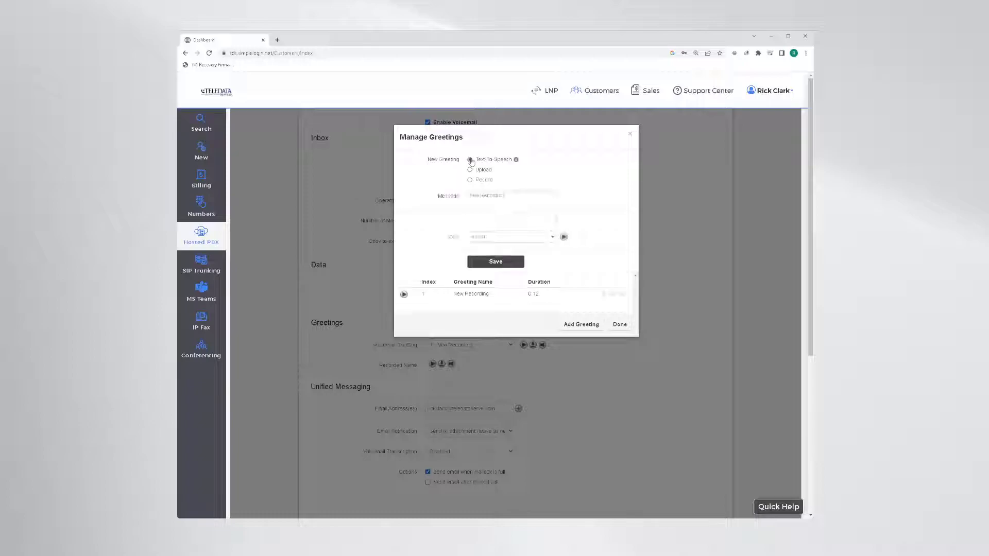
{"action": "left_click_drag", "start_coordinate": [534, 202], "coordinate": [463, 195]}
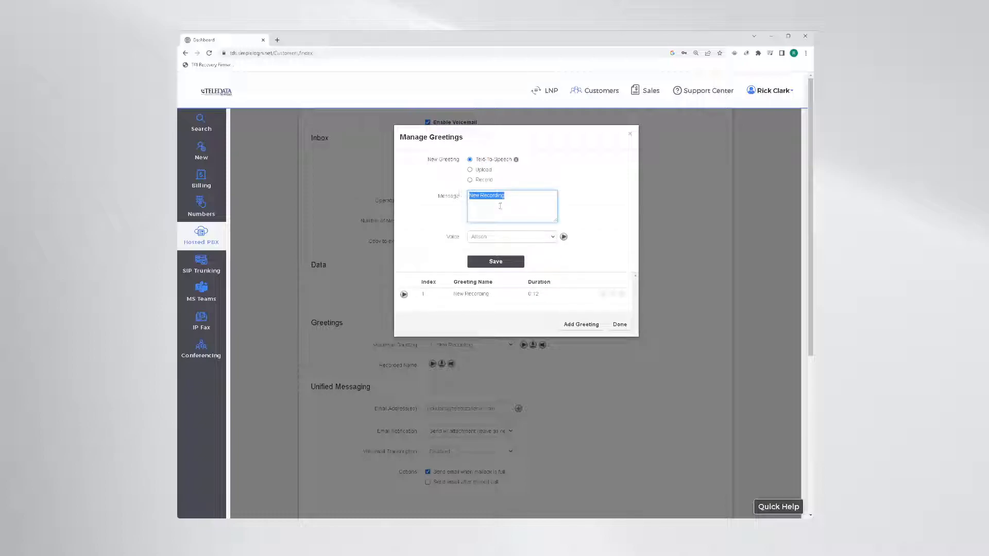
{"action": "left_click", "coordinate": [530, 243]}
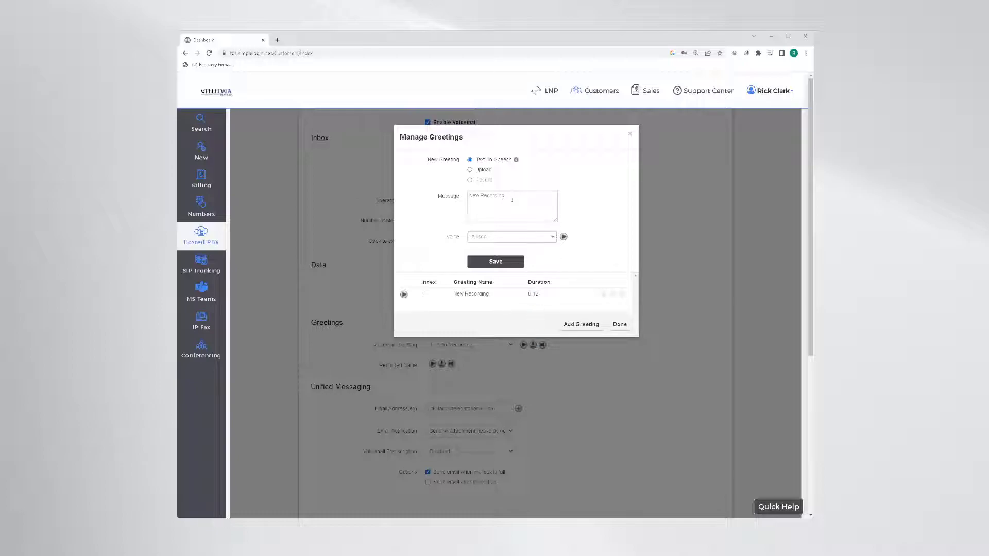
{"action": "left_click_drag", "start_coordinate": [515, 200], "coordinate": [461, 204]}
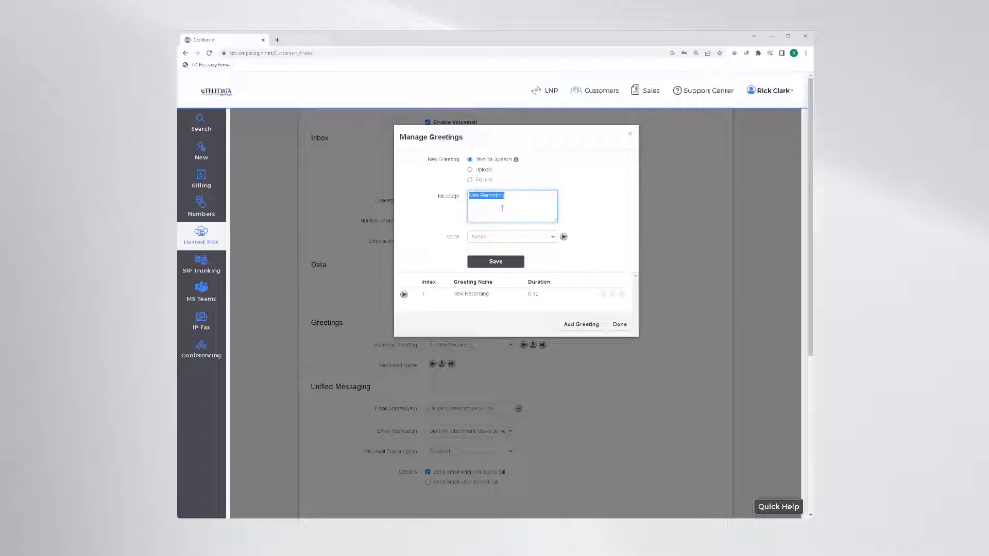
- Examine the Upload and Record options for a new voicemail greeting and close the greeting manager without adding one
{"action": "left_click", "coordinate": [470, 171]}
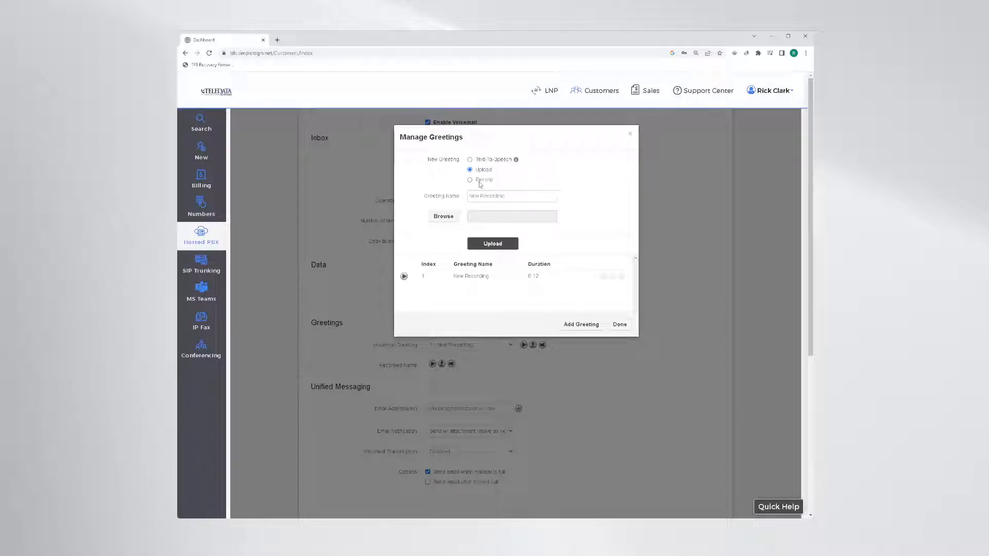
{"action": "left_click", "coordinate": [469, 180]}
{"action": "triple_click", "coordinate": [495, 196]}
{"action": "left_click", "coordinate": [491, 216]}
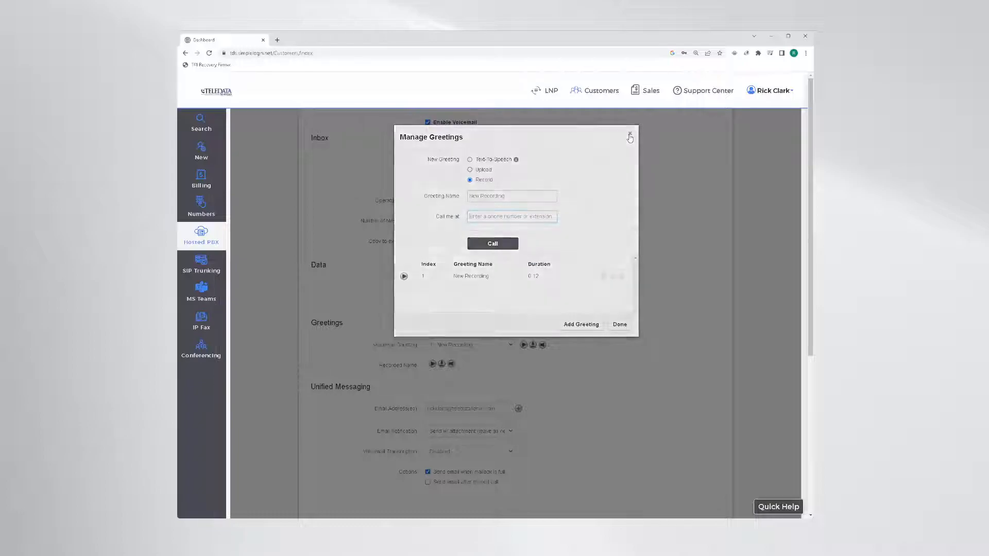
{"action": "left_click", "coordinate": [629, 134]}
- Check the email notification choices under Unified Messaging and save the voicemail settings
{"action": "scroll", "coordinate": [493, 474], "scroll_direction": "down", "scroll_amount": 2}
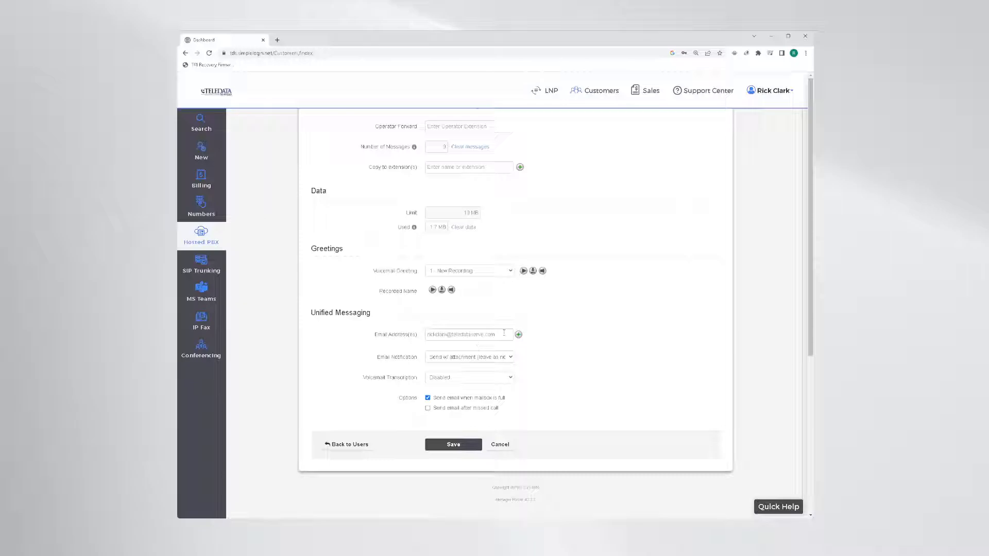
{"action": "left_click", "coordinate": [482, 363]}
{"action": "left_click", "coordinate": [572, 383]}
{"action": "scroll", "coordinate": [452, 449], "scroll_direction": "up", "scroll_amount": 1}
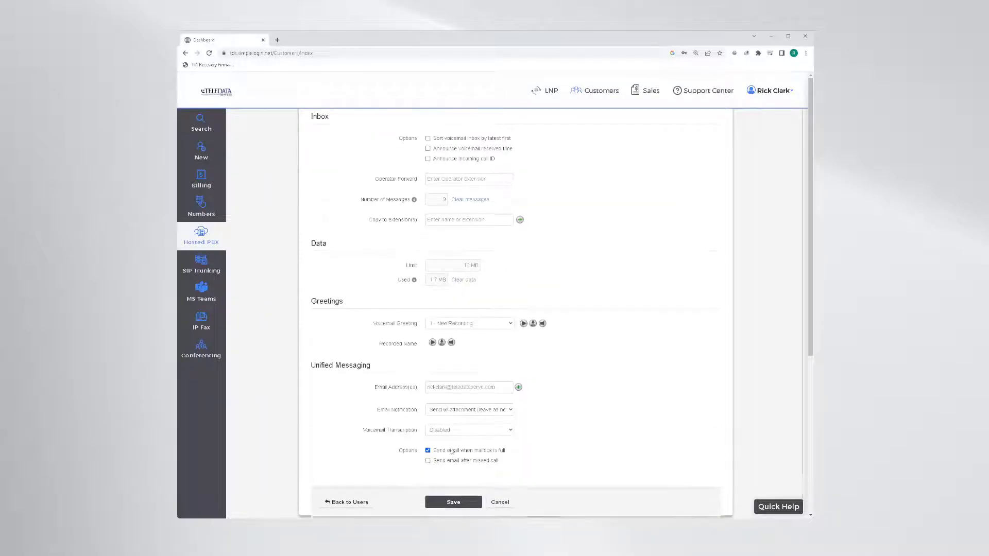
{"action": "left_click", "coordinate": [460, 509]}
- Open the SNAPbuilder button configuration for the user's Polycom VVX401 phone
{"action": "left_click", "coordinate": [435, 191]}
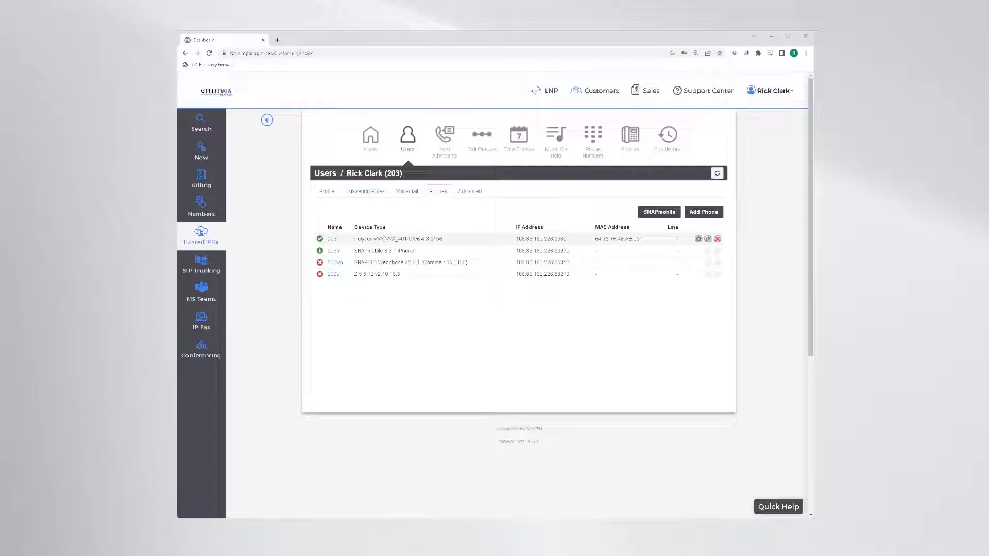
{"action": "left_click", "coordinate": [698, 240]}
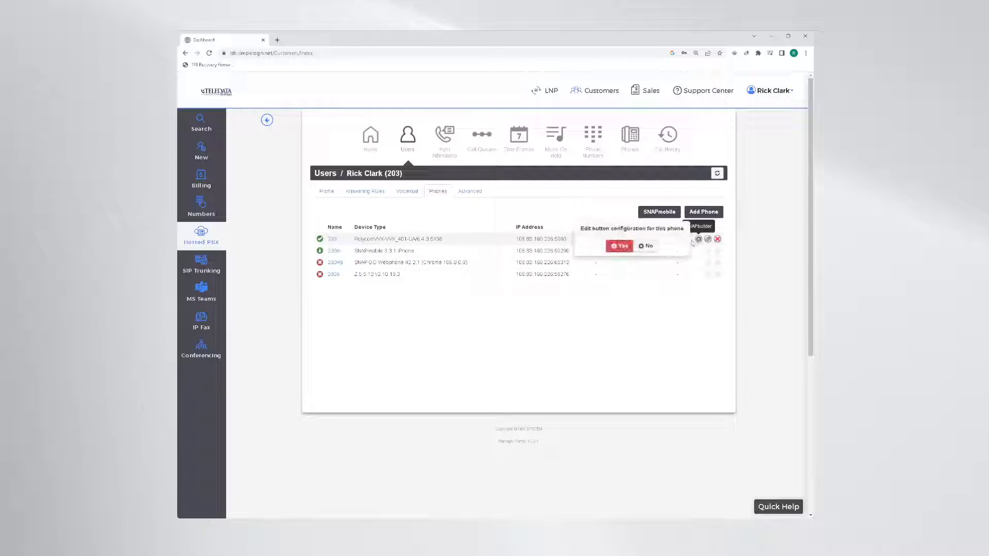
{"action": "left_click", "coordinate": [613, 246]}
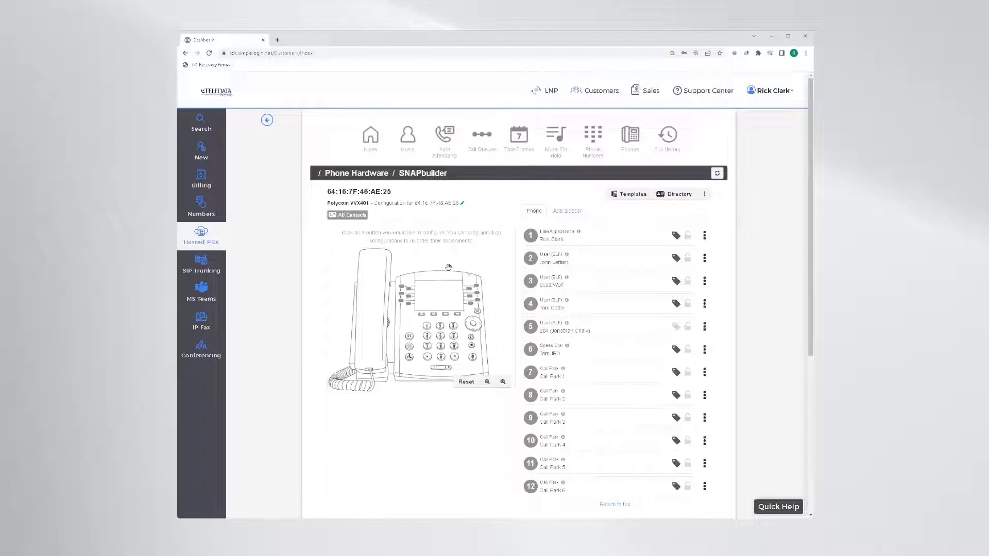
{"action": "scroll", "coordinate": [448, 318], "scroll_direction": "down", "scroll_amount": 2}
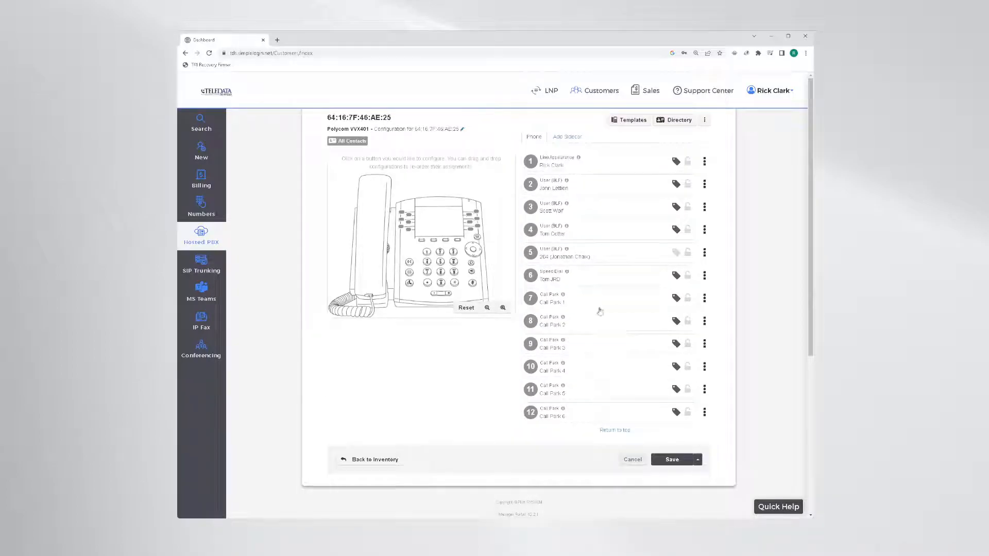
- Try Speed Dial and Queue Toggle as the function of phone button 7
{"action": "left_click", "coordinate": [599, 300]}
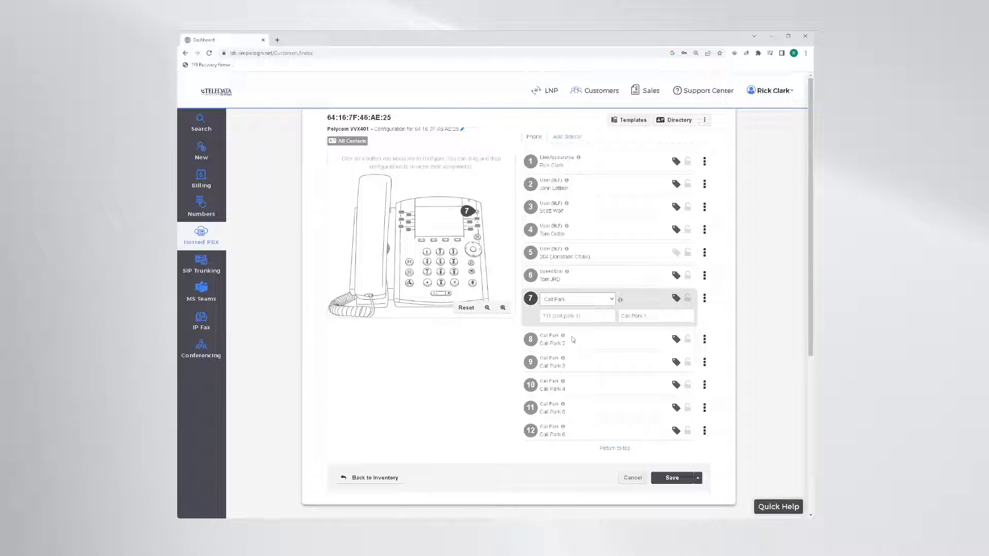
{"action": "left_click", "coordinate": [570, 347]}
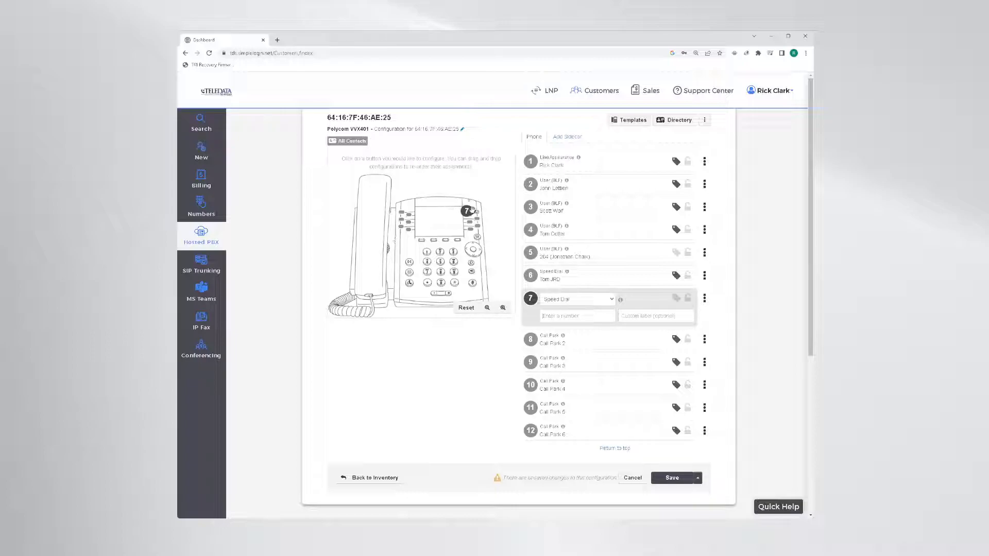
{"action": "left_click", "coordinate": [587, 304]}
{"action": "left_click", "coordinate": [573, 352]}
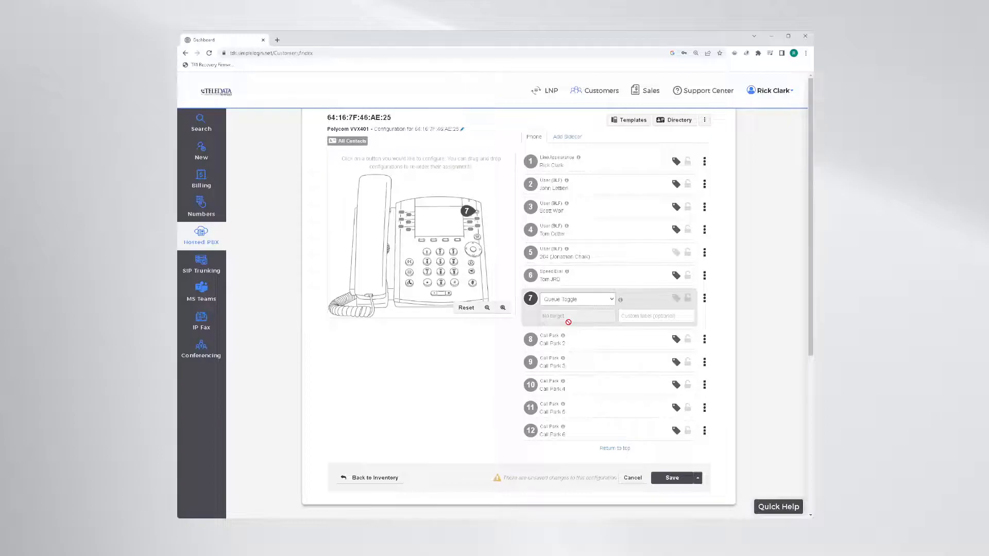
- Set the function of phone button 7 to Timeframe Toggle and look over the button assignments
{"action": "left_click", "coordinate": [574, 300]}
{"action": "left_click", "coordinate": [575, 361]}
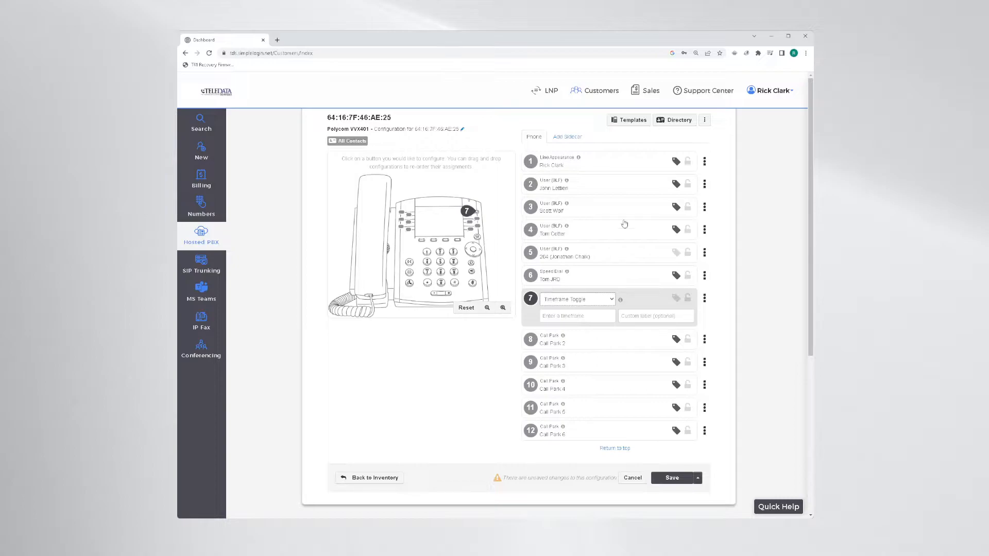
{"action": "scroll", "coordinate": [615, 236], "scroll_direction": "up", "scroll_amount": 2}
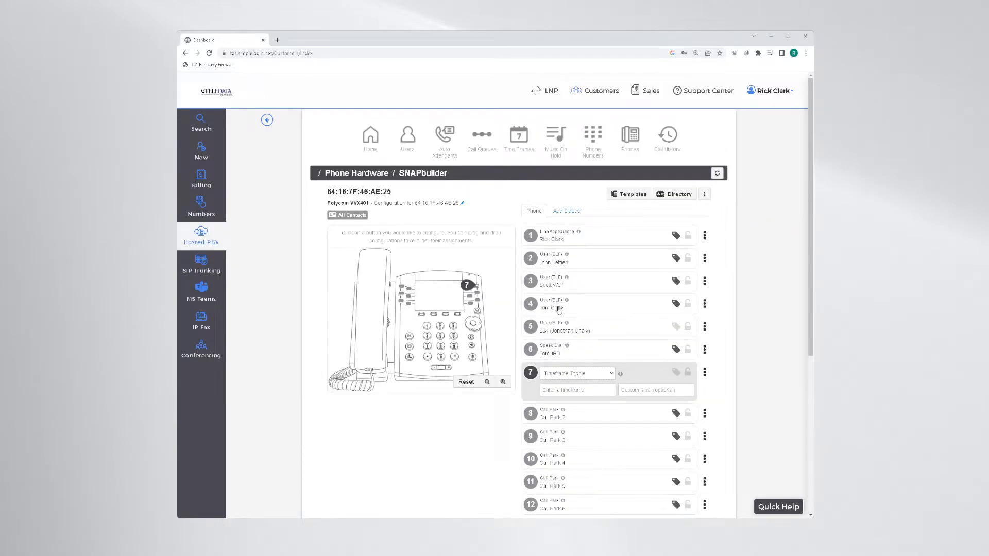
{"action": "scroll", "coordinate": [568, 307], "scroll_direction": "down", "scroll_amount": 1}
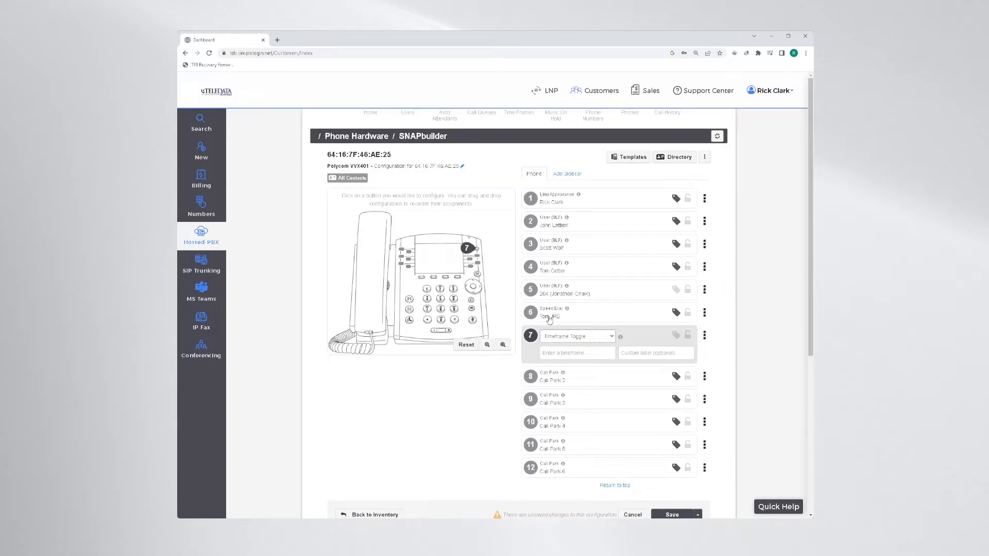